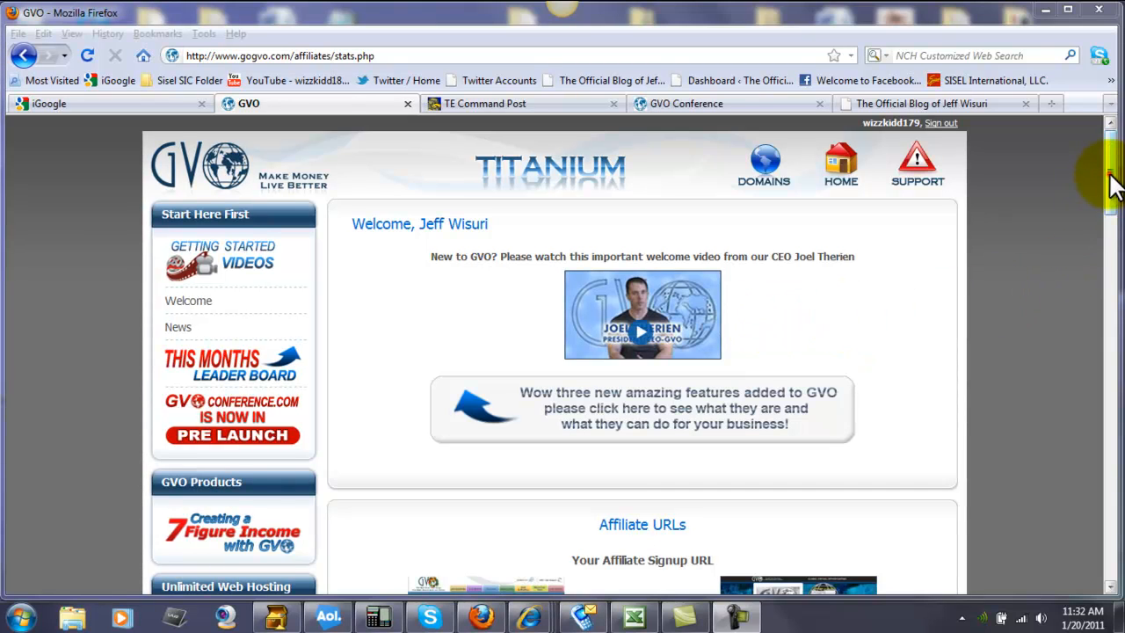
Look over the GVO affiliate back office and open the Web Host Manager from the web hosting section.
{"action": "mouse_move", "coordinate": [1108, 175]}
{"action": "left_mouse_down"}
{"action": "mouse_move", "coordinate": [1109, 224]}
{"action": "mouse_move", "coordinate": [1106, 160]}
{"action": "left_mouse_up"}
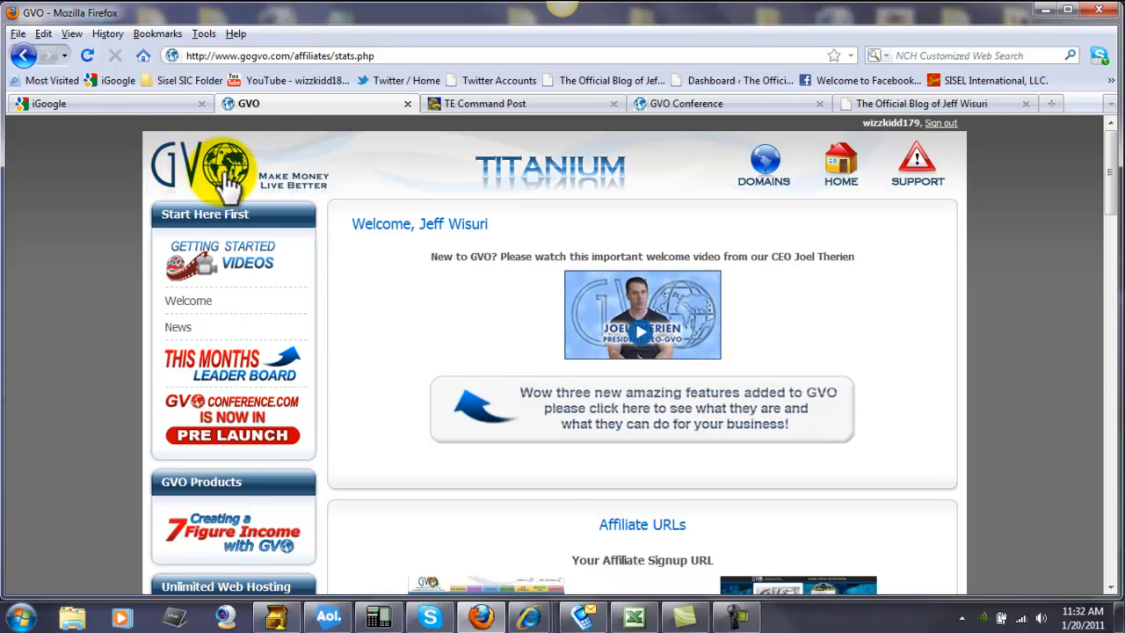
{"action": "scroll", "coordinate": [439, 381], "scroll_direction": "down", "scroll_amount": 5}
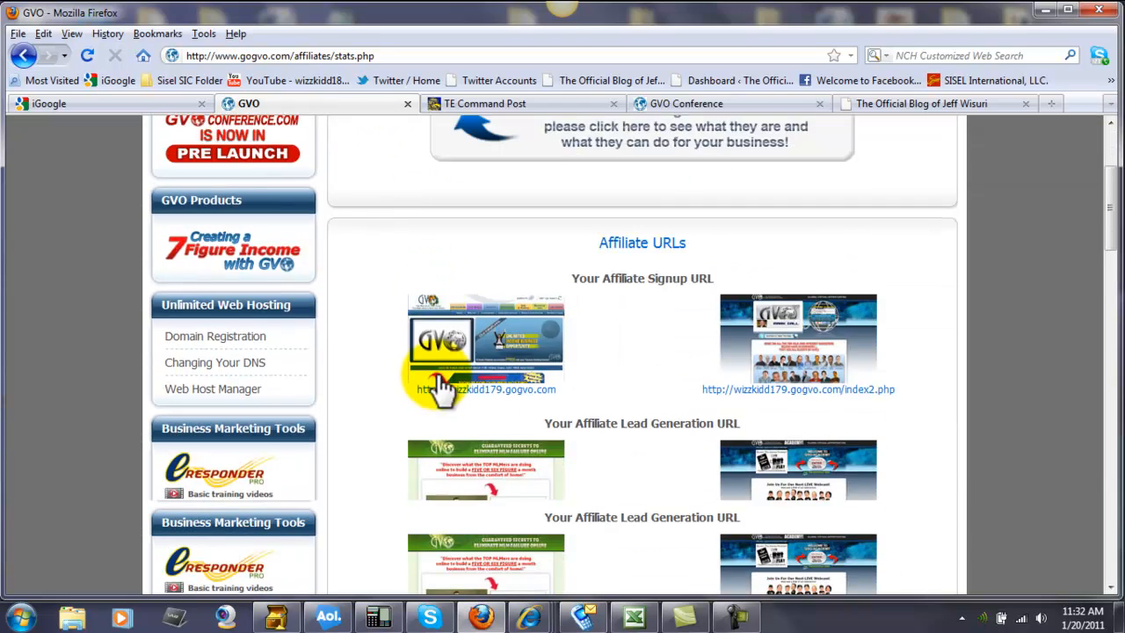
{"action": "scroll", "coordinate": [439, 386], "scroll_direction": "down", "scroll_amount": 2}
{"action": "scroll", "coordinate": [427, 399], "scroll_direction": "up", "scroll_amount": 3}
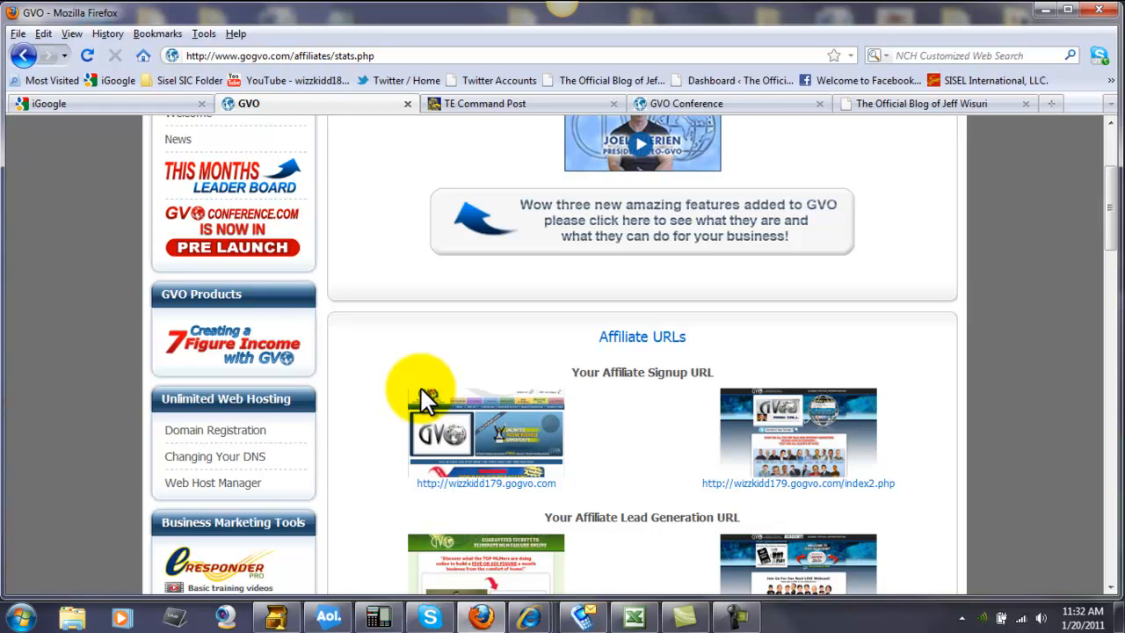
{"action": "scroll", "coordinate": [413, 409], "scroll_direction": "up", "scroll_amount": 2}
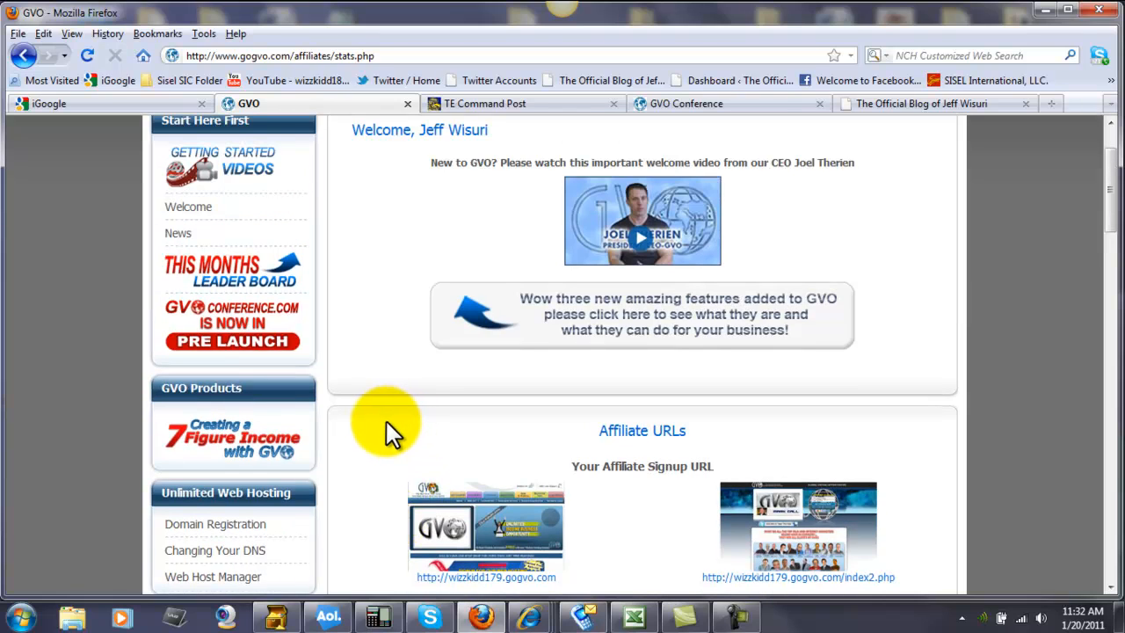
{"action": "scroll", "coordinate": [387, 432], "scroll_direction": "down", "scroll_amount": 4}
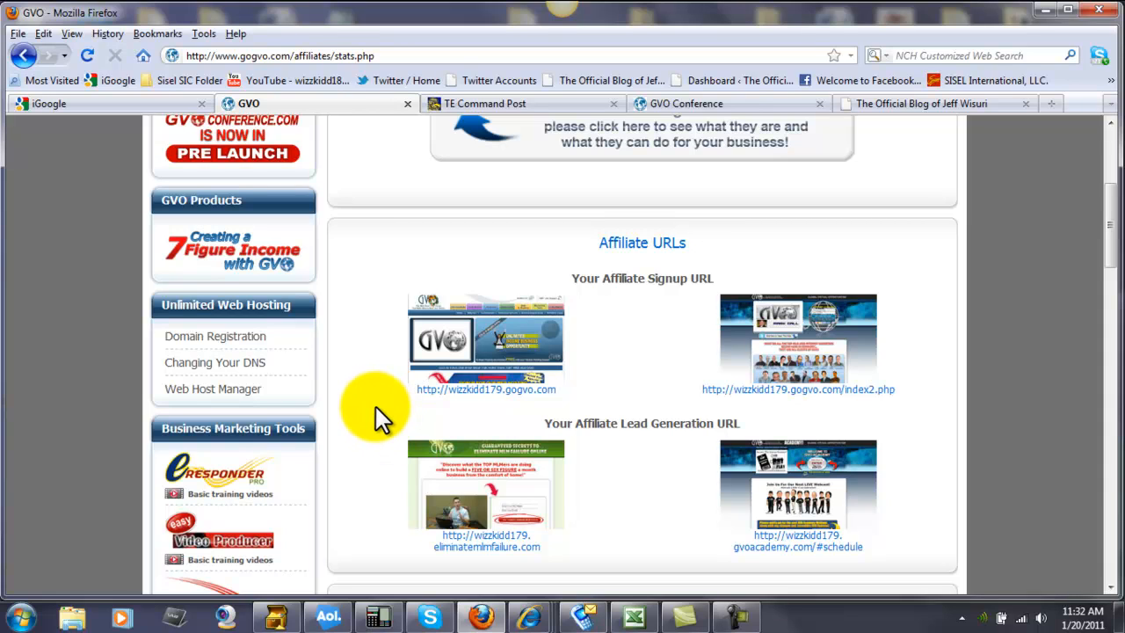
{"action": "left_click", "coordinate": [249, 390]}
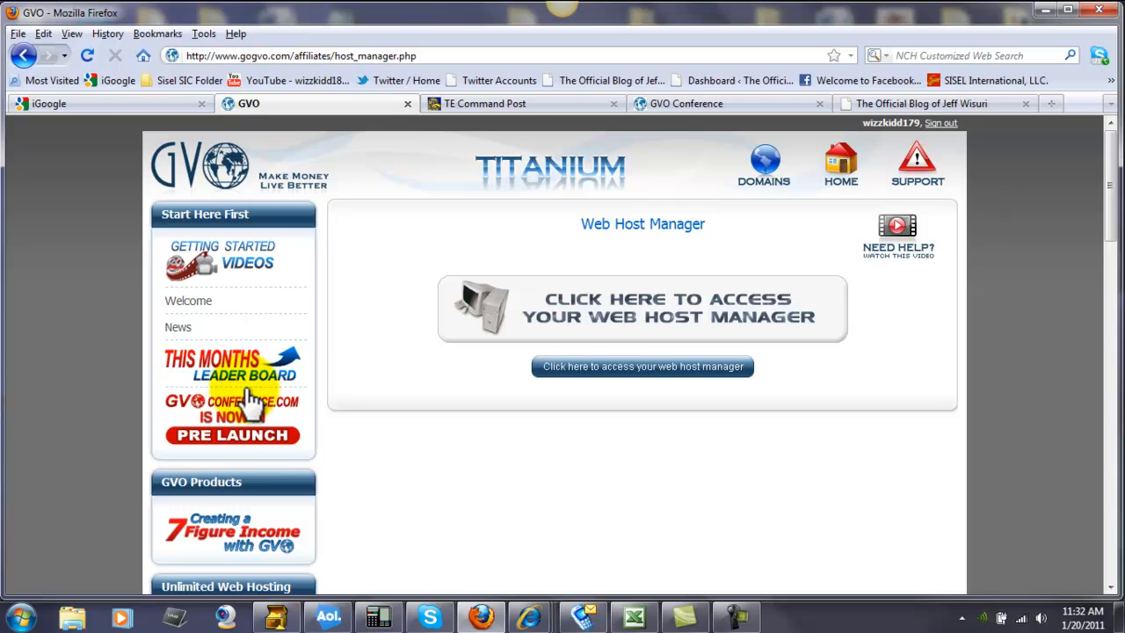
{"action": "left_click", "coordinate": [634, 365]}
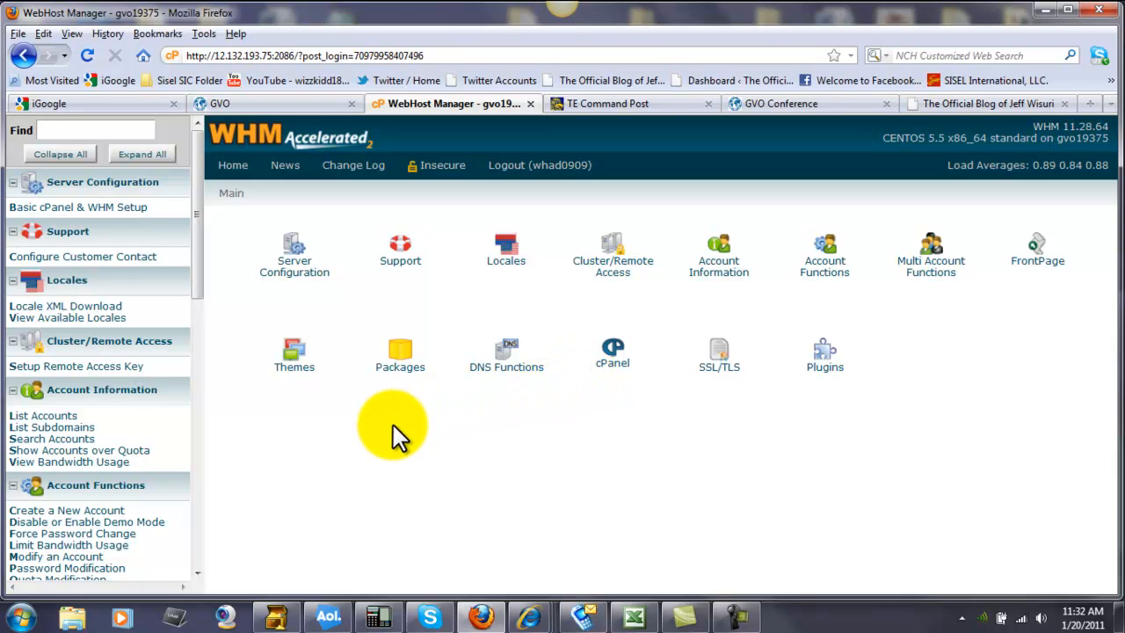
List the hosting accounts and open the cPanel for team-sisel.com.
{"action": "left_click", "coordinate": [39, 416]}
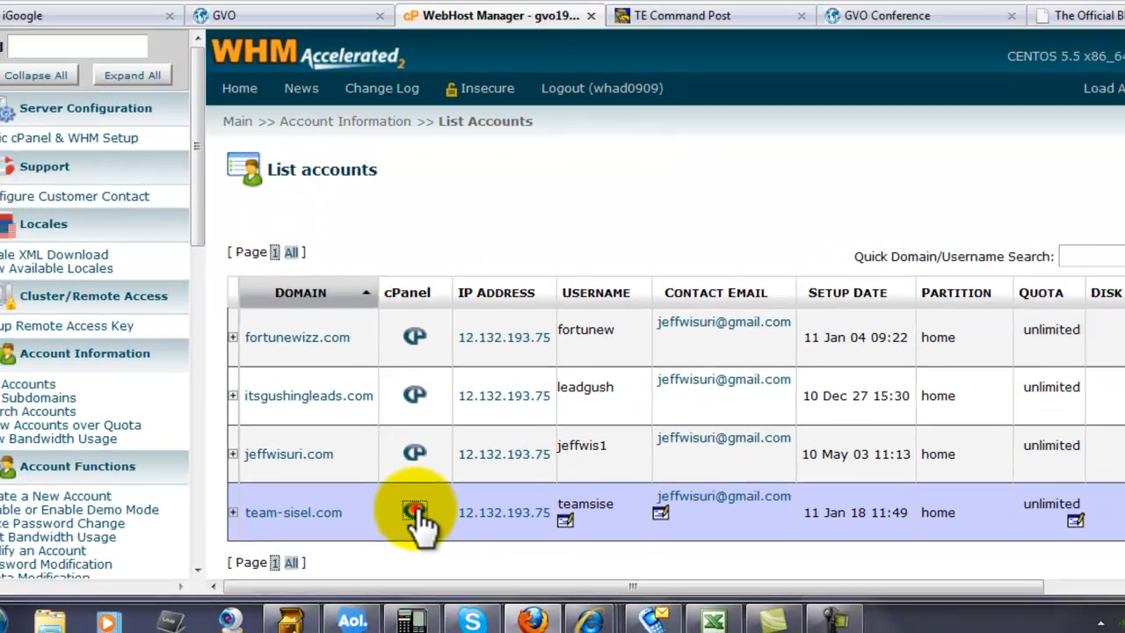
{"action": "left_click", "coordinate": [565, 457]}
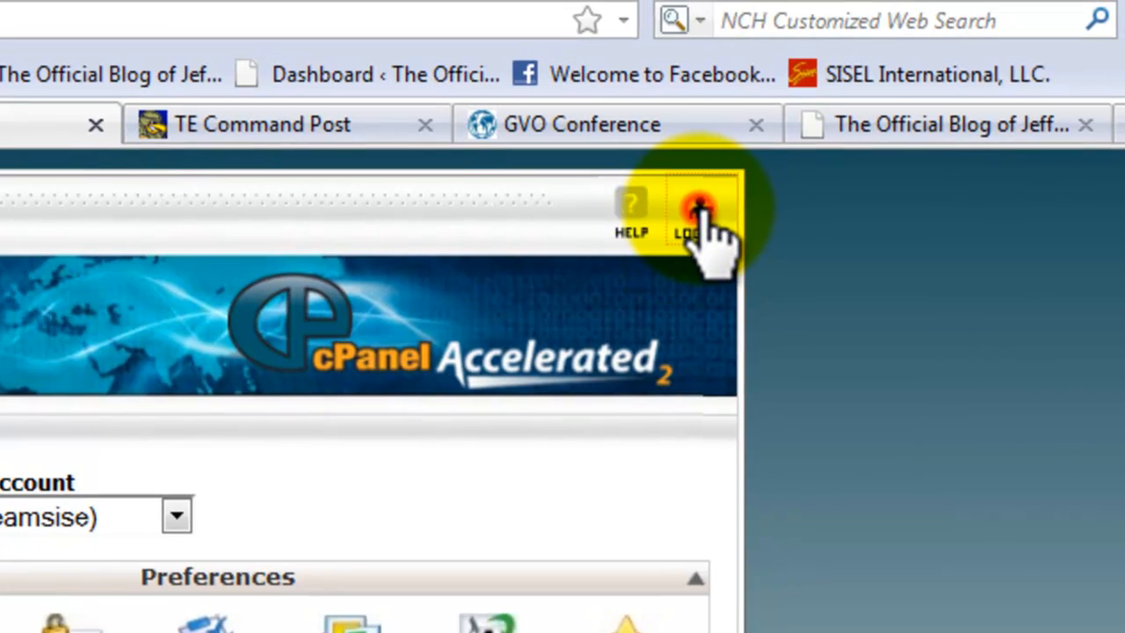
Log out of cPanel and log back in with the team-sisel.com account's username and saved password.
{"action": "left_click", "coordinate": [699, 211]}
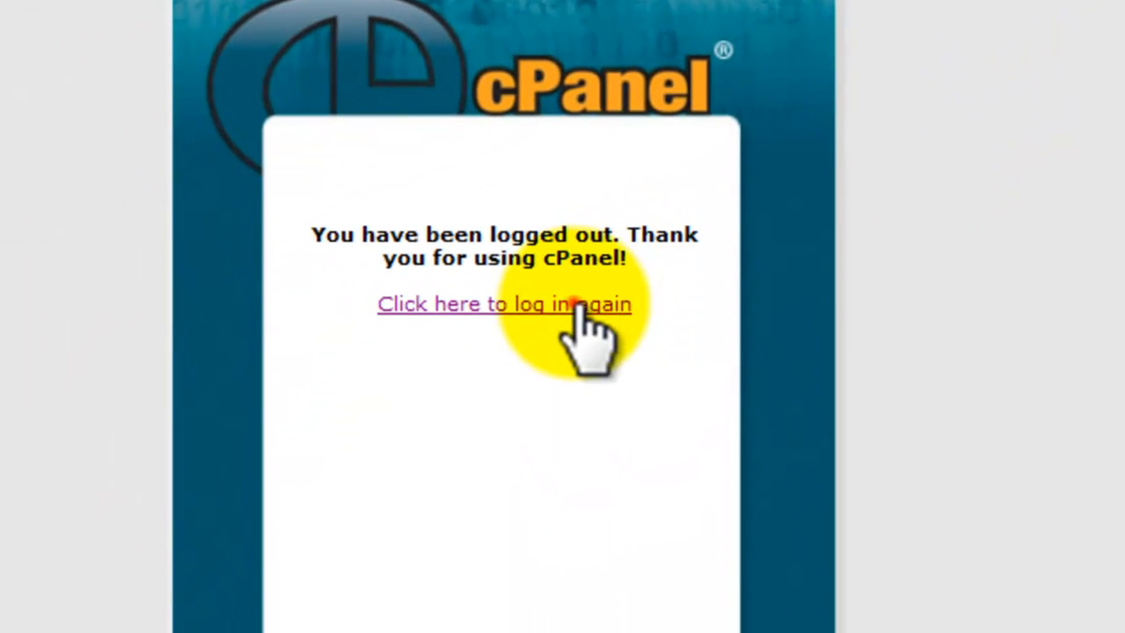
{"action": "left_click", "coordinate": [573, 303]}
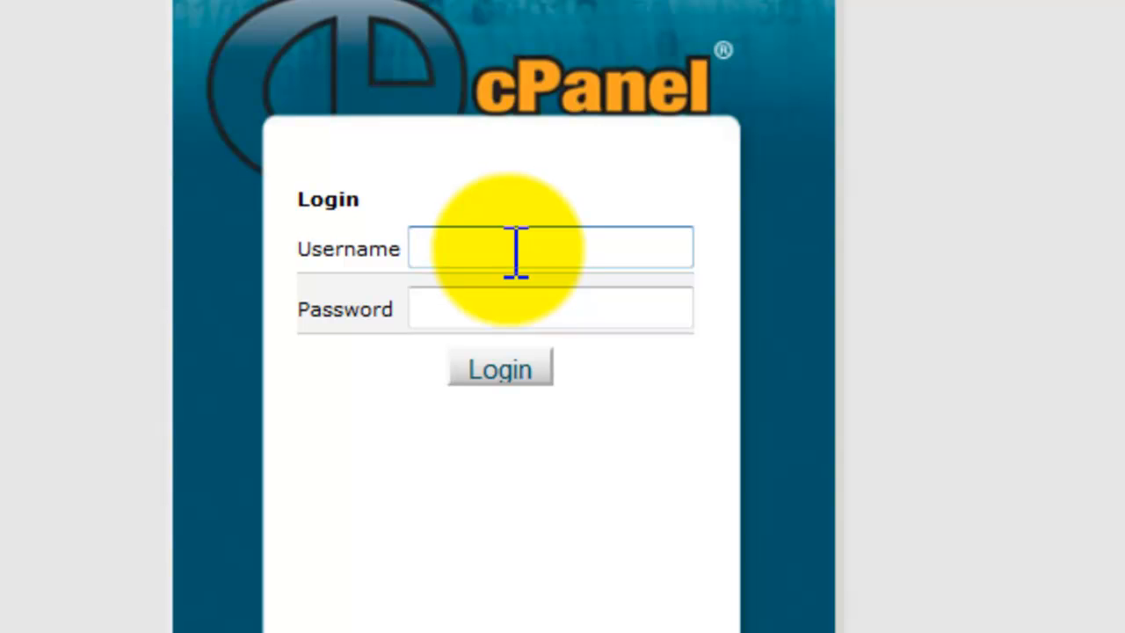
{"action": "type", "text": "S"}
{"action": "key", "text": "BackSpace"}
{"action": "type", "text": "t"}
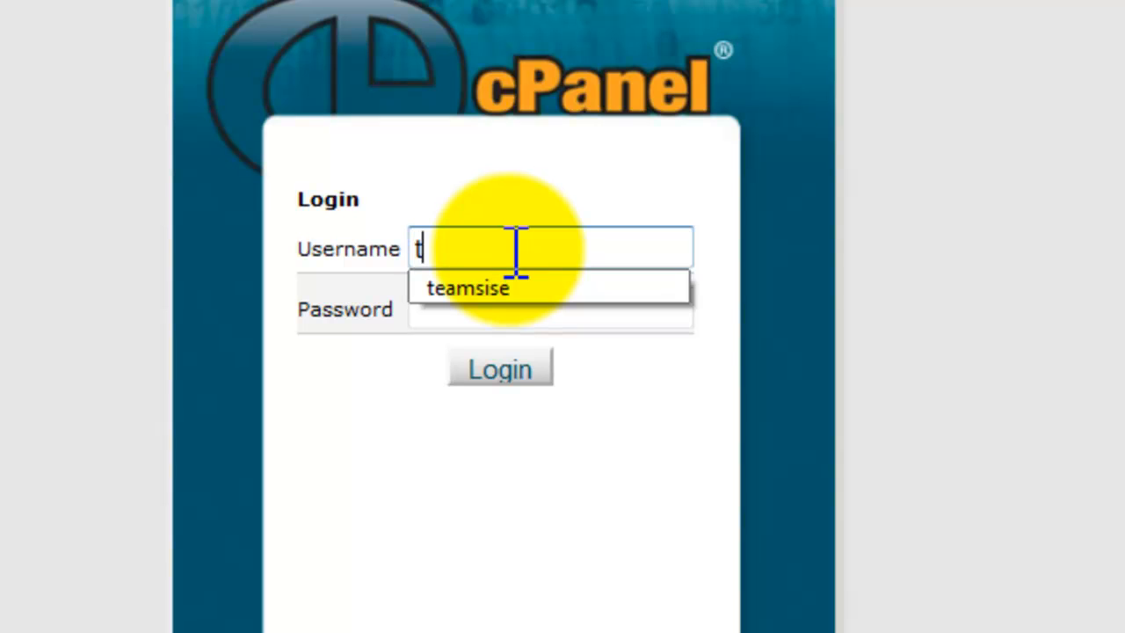
{"action": "key", "text": "Down"}
{"action": "key", "text": "Return"}
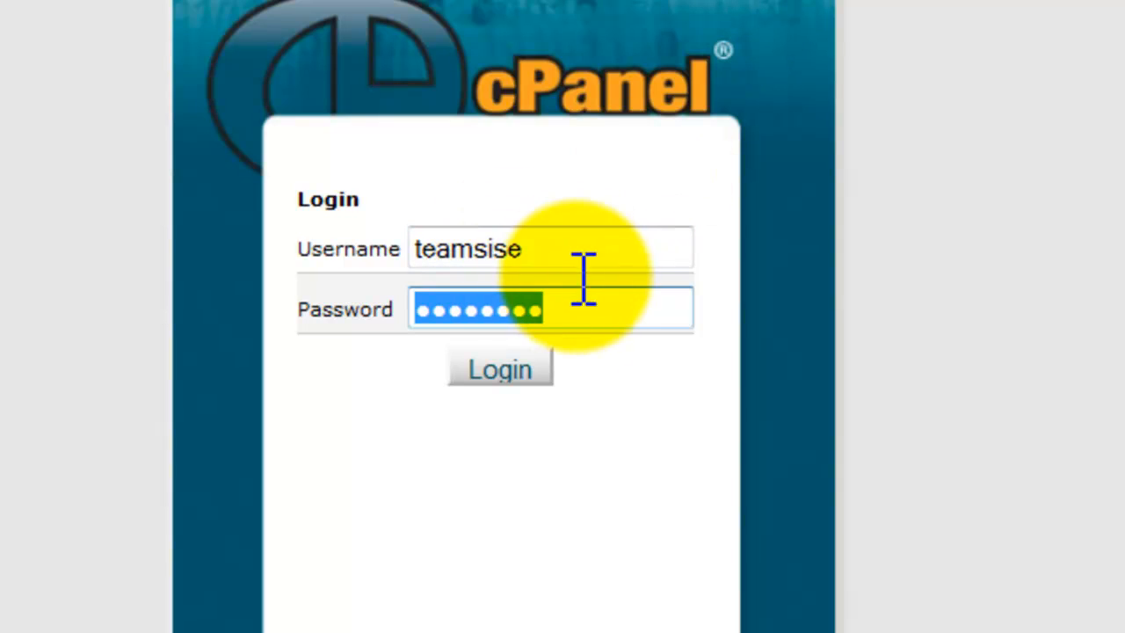
{"action": "left_click", "coordinate": [511, 372]}
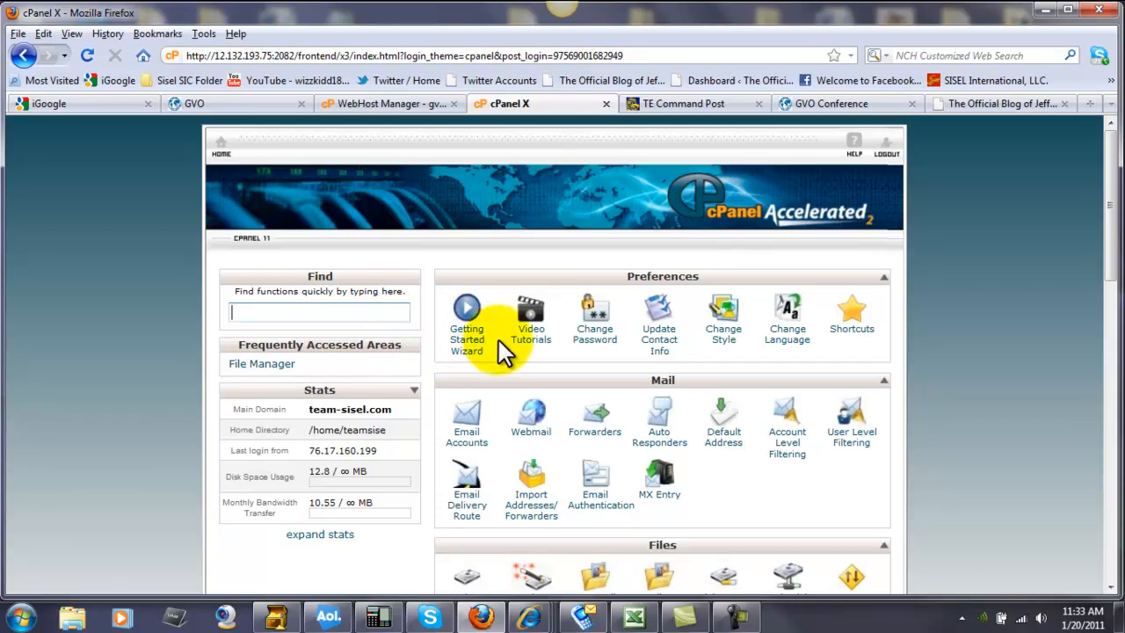
Open Fantastico De Luxe from the Software/Services section of cPanel.
{"action": "scroll", "coordinate": [498, 342], "scroll_direction": "down", "scroll_amount": 4}
{"action": "scroll", "coordinate": [499, 342], "scroll_direction": "down", "scroll_amount": 10}
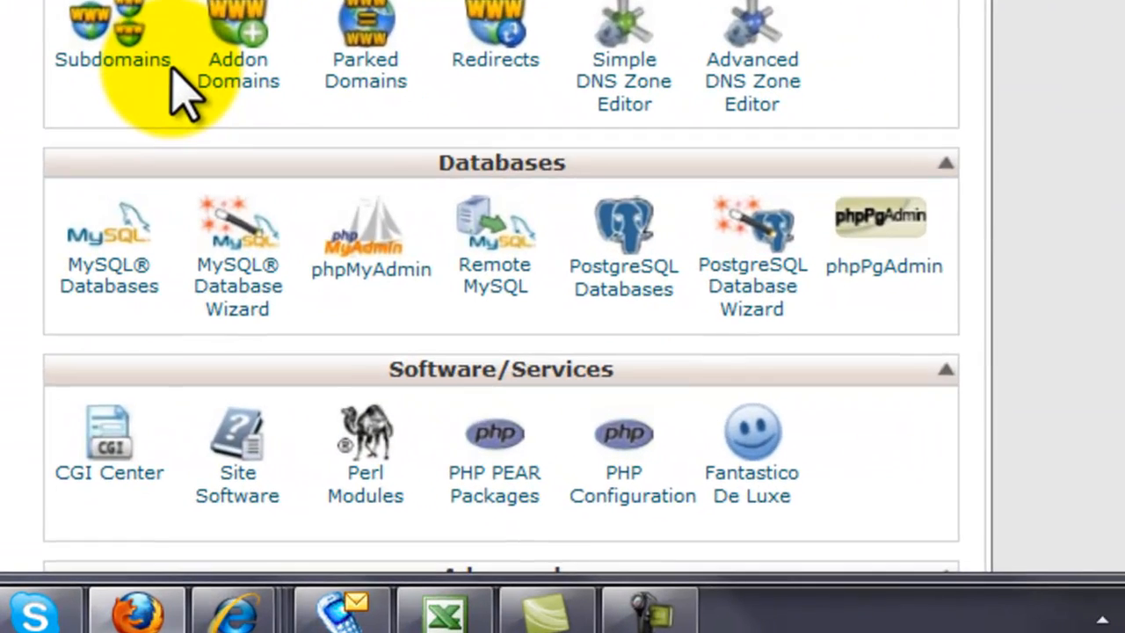
{"action": "scroll", "coordinate": [393, 253], "scroll_direction": "down", "scroll_amount": 3}
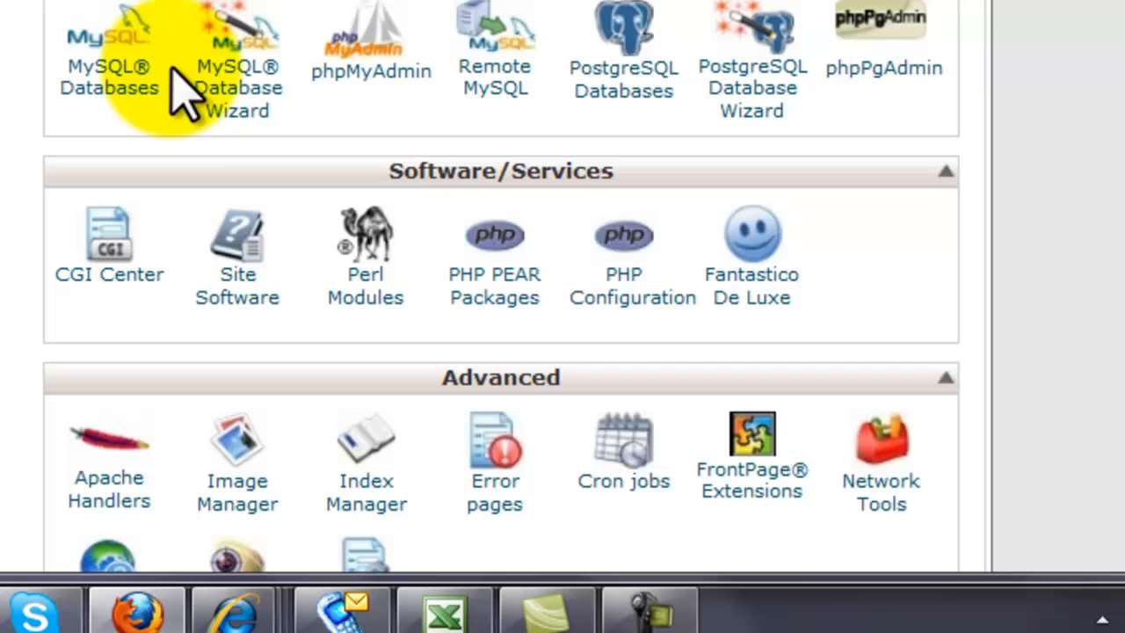
{"action": "left_click", "coordinate": [751, 237]}
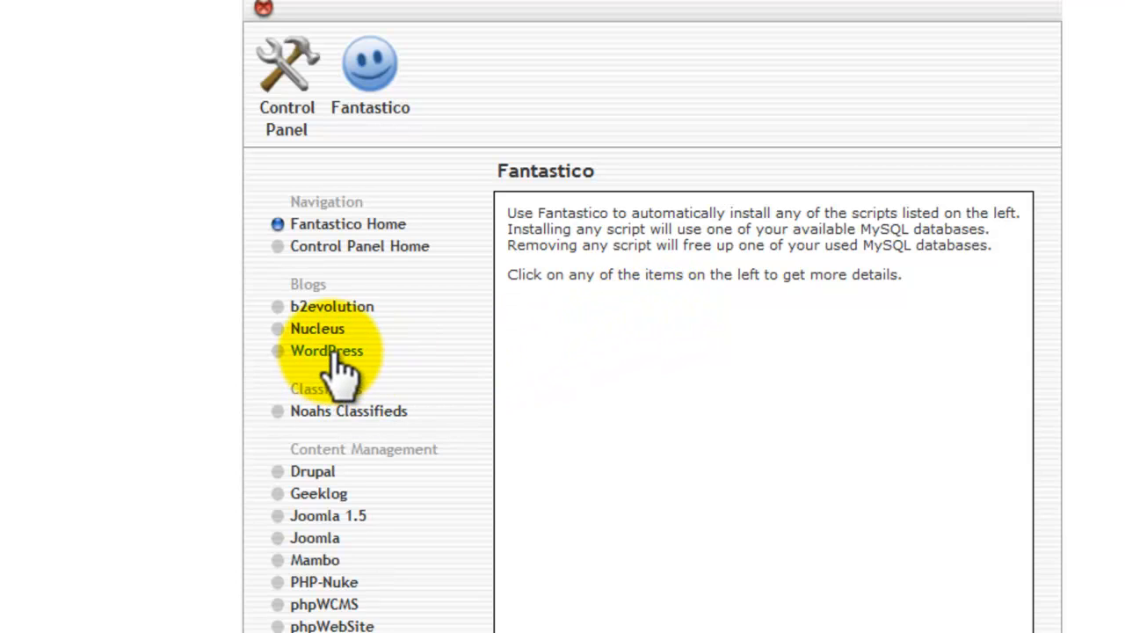
Start a new WordPress installation from the Fantastico blog scripts.
{"action": "mouse_move", "coordinate": [340, 373]}
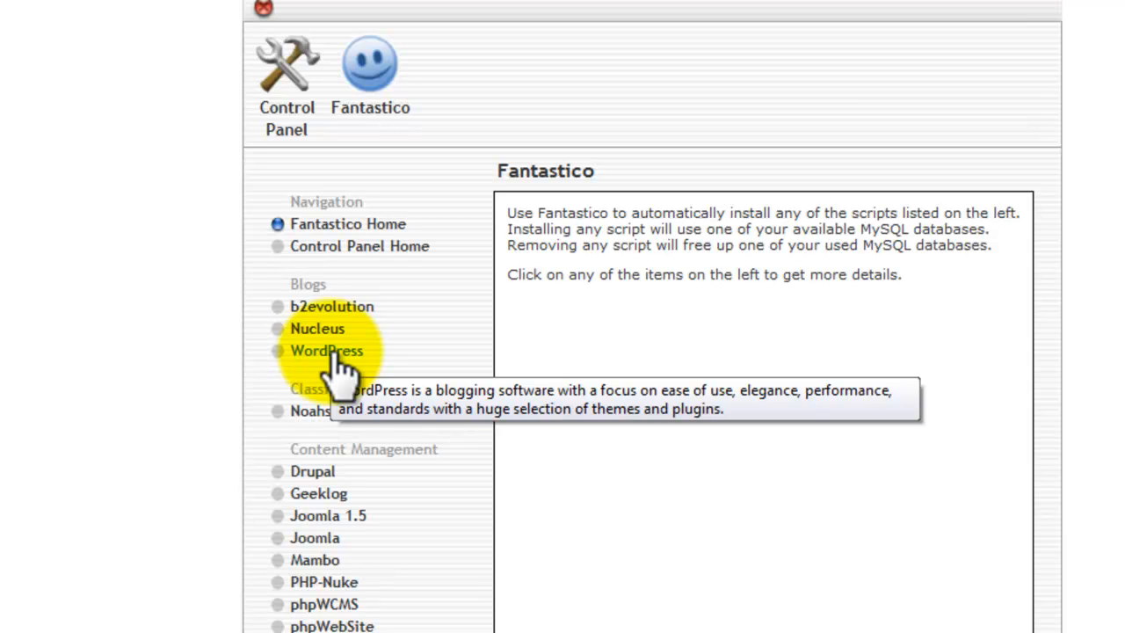
{"action": "left_click", "coordinate": [338, 360]}
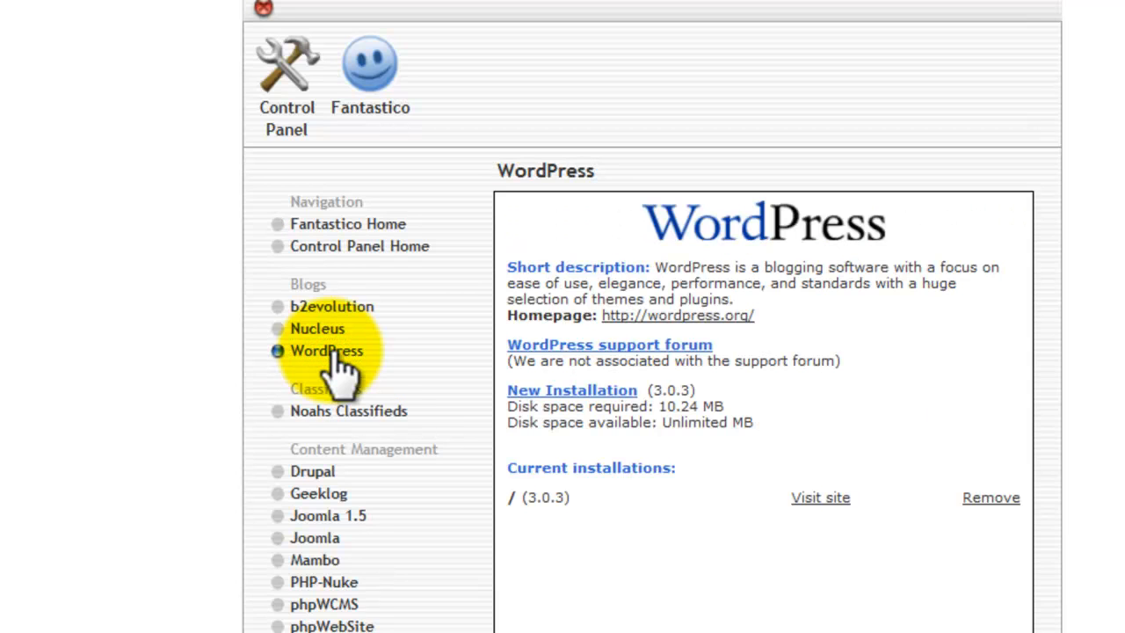
{"action": "left_click", "coordinate": [583, 401]}
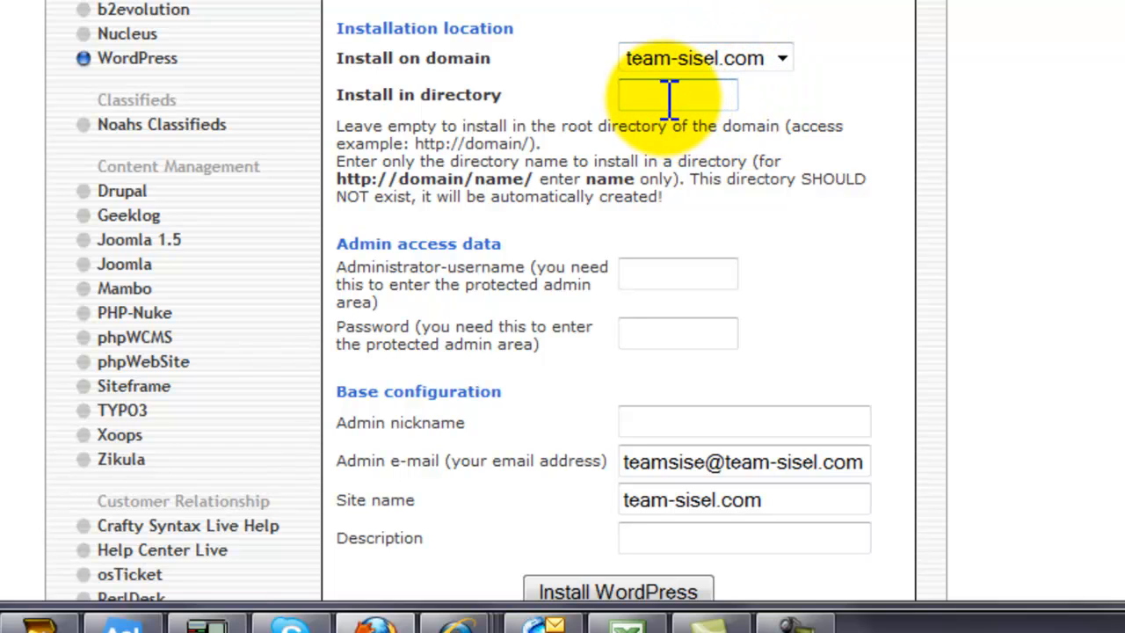
Review the admin access, nickname, e-mail, site name and description fields of the WordPress installation form.
{"action": "scroll", "coordinate": [721, 145], "scroll_direction": "down", "scroll_amount": 3}
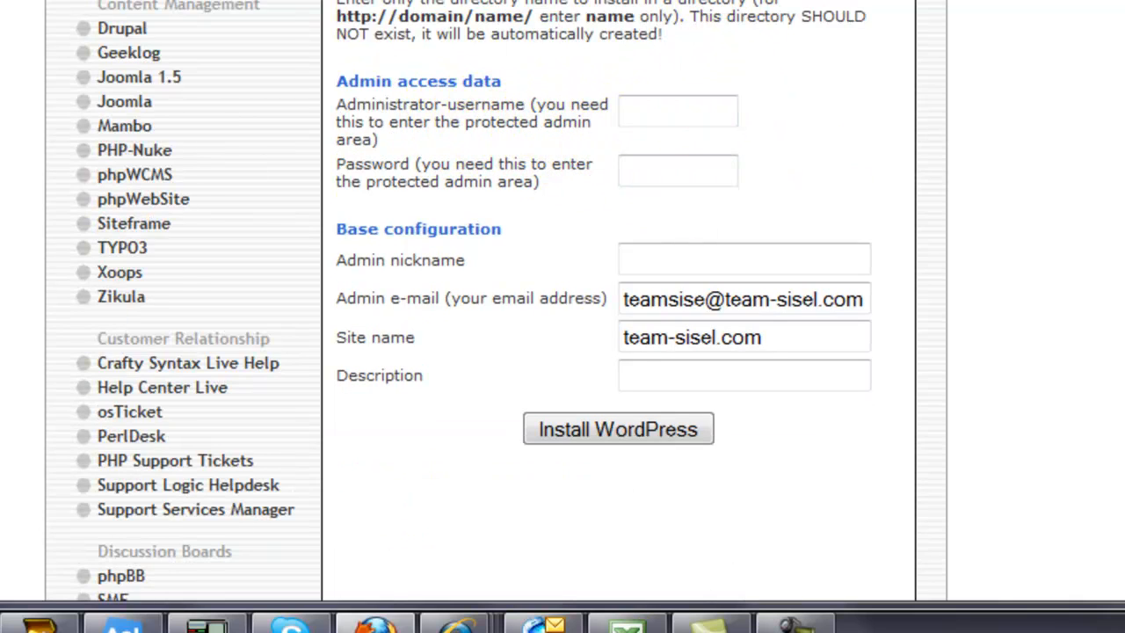
{"action": "scroll", "coordinate": [845, 215], "scroll_direction": "down", "scroll_amount": 3}
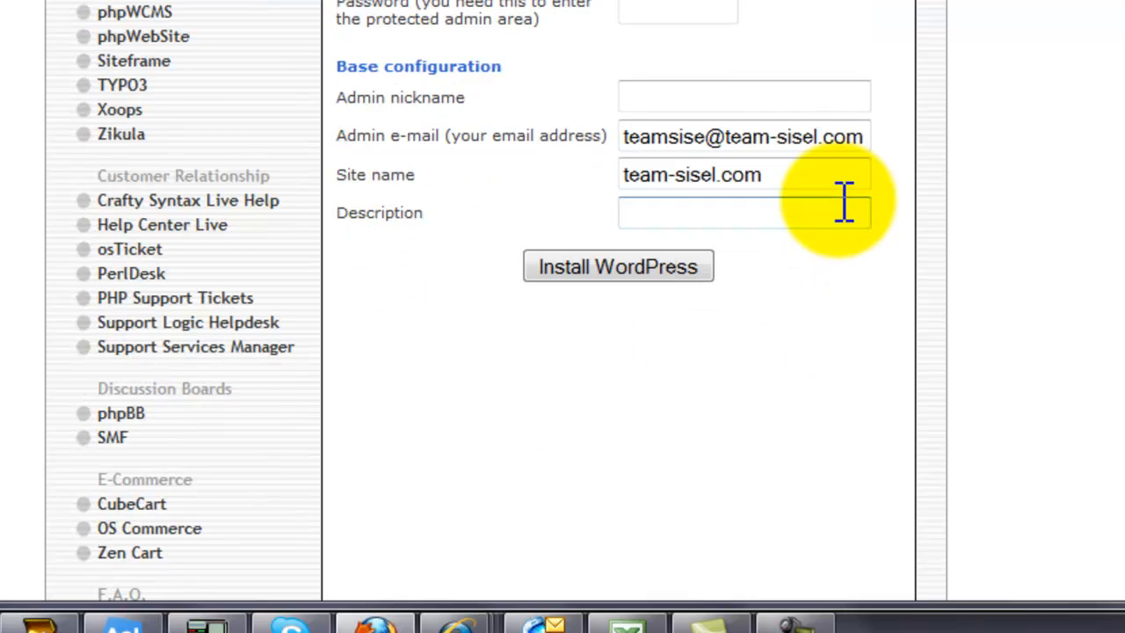
{"action": "left_click", "coordinate": [674, 98]}
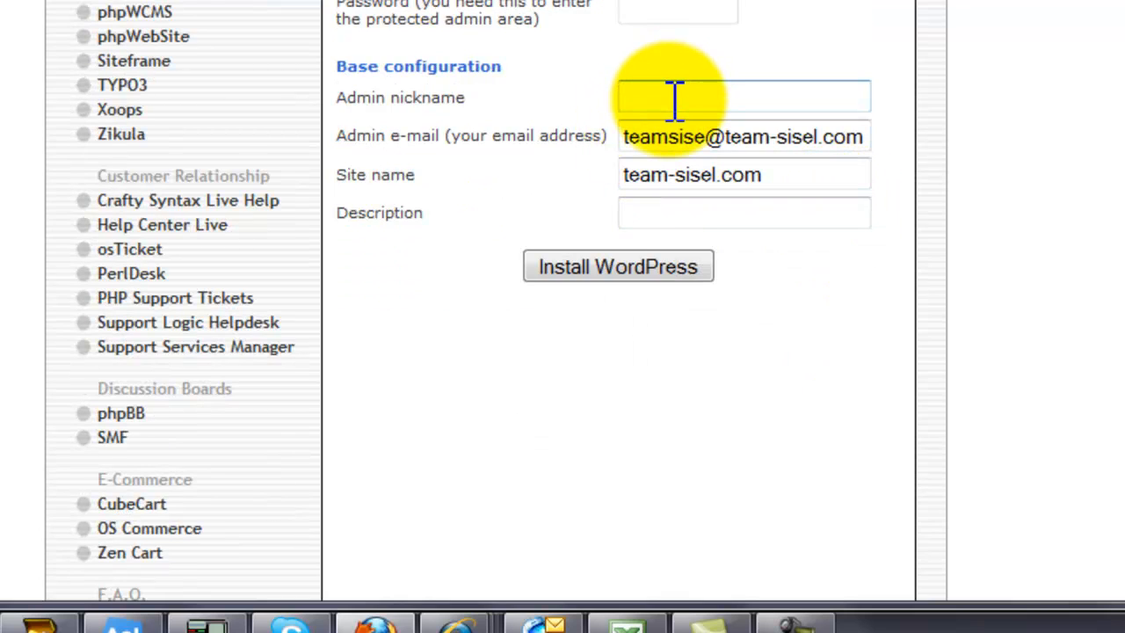
{"action": "left_click", "coordinate": [659, 131]}
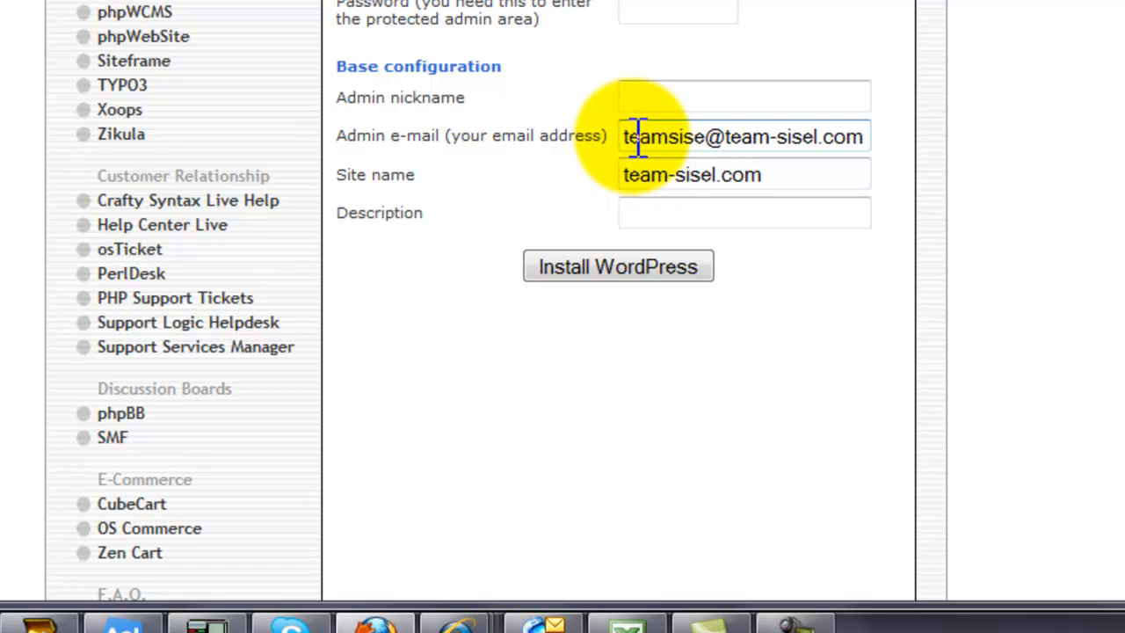
{"action": "left_click", "coordinate": [755, 188]}
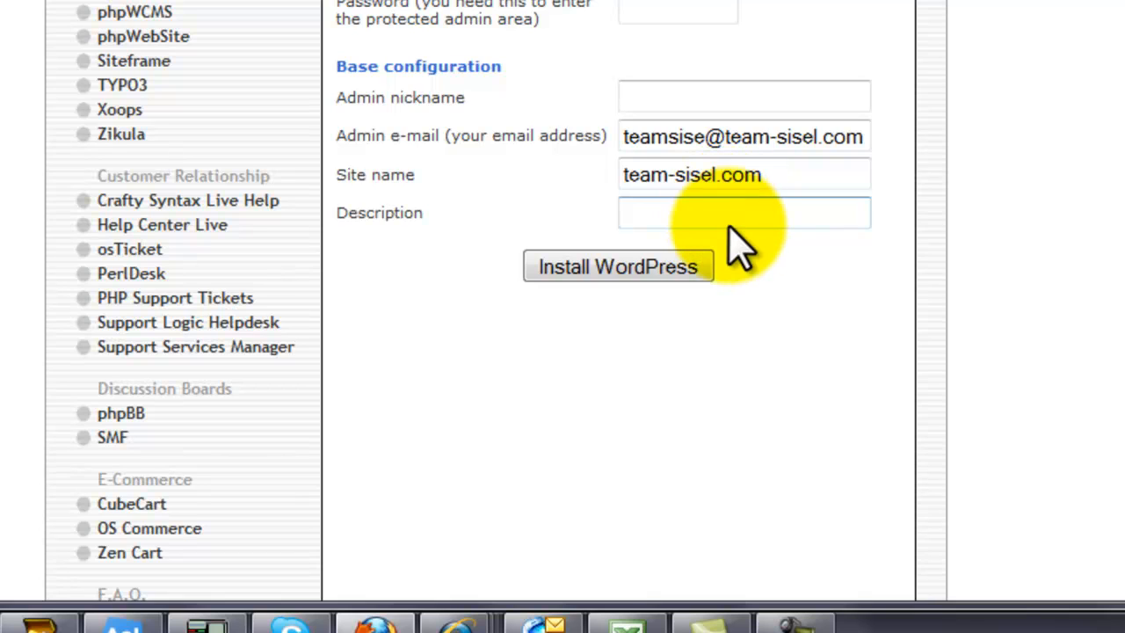
{"action": "left_click", "coordinate": [618, 267]}
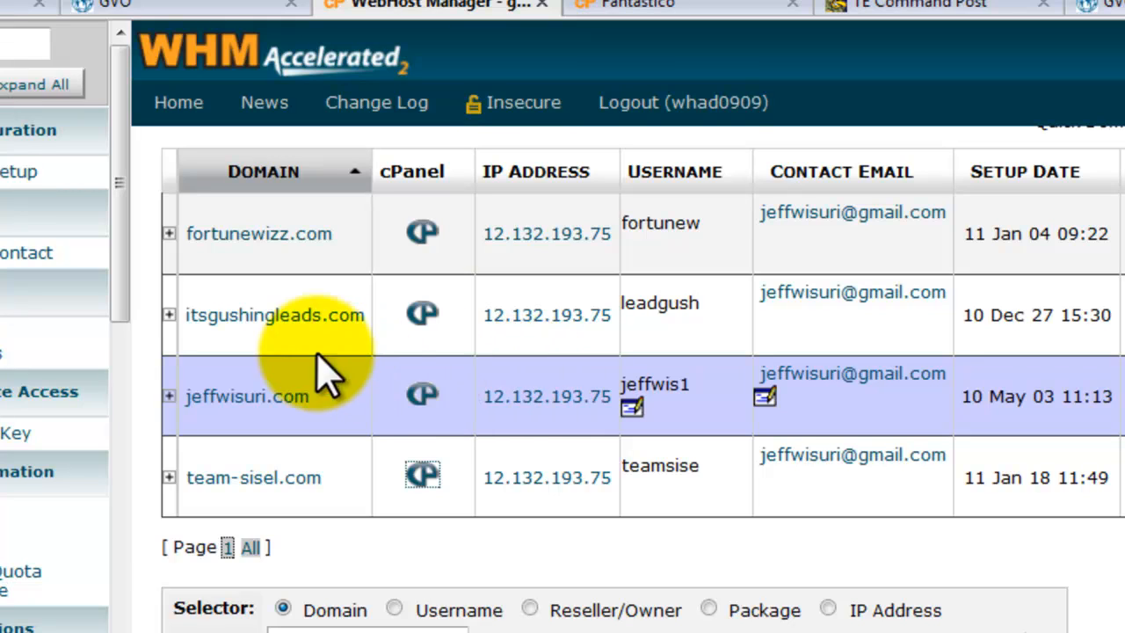
View the itsgushingleads.com site from the Web Host Manager account list and close its page.
{"action": "left_click", "coordinate": [274, 316]}
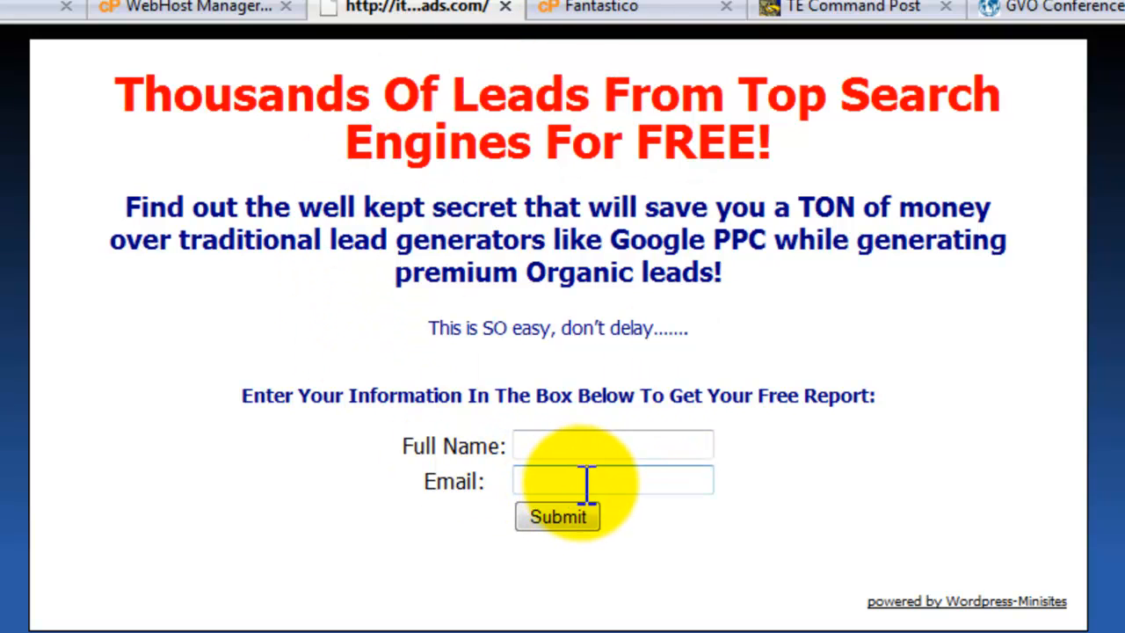
{"action": "left_click", "coordinate": [506, 7]}
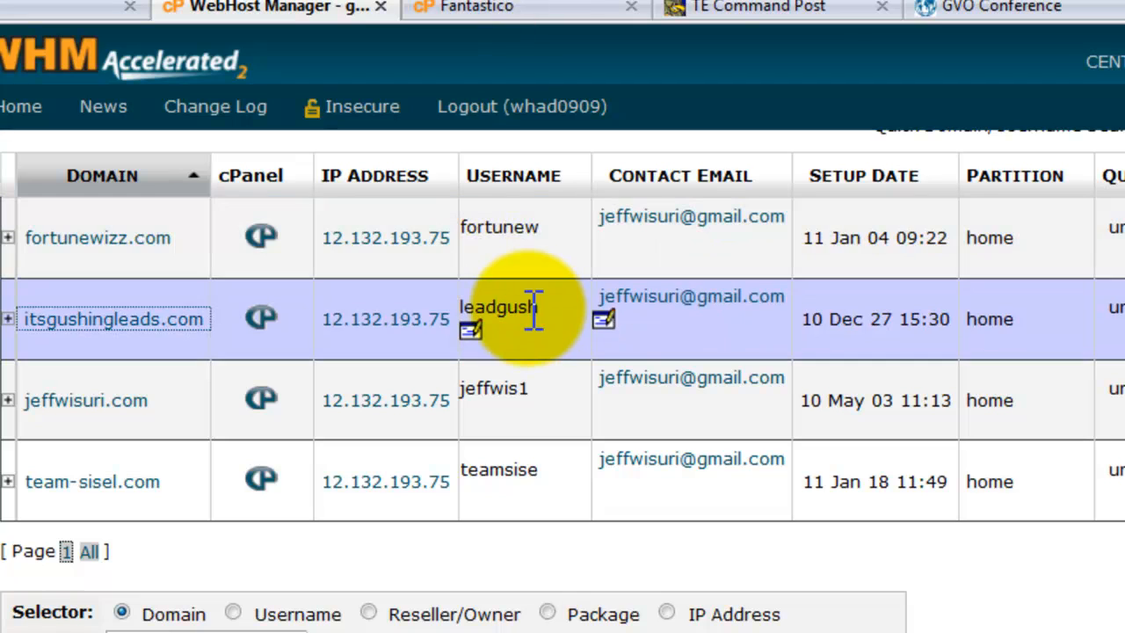